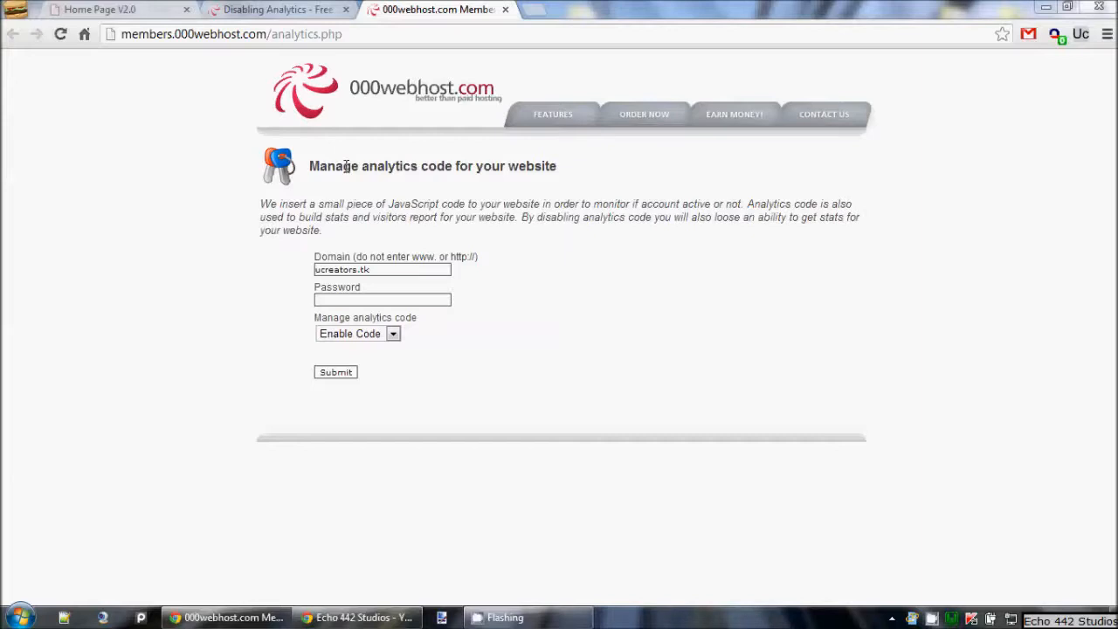
# Step: Open the ucreators.tk website in a new tab
pyautogui.click(535, 10)
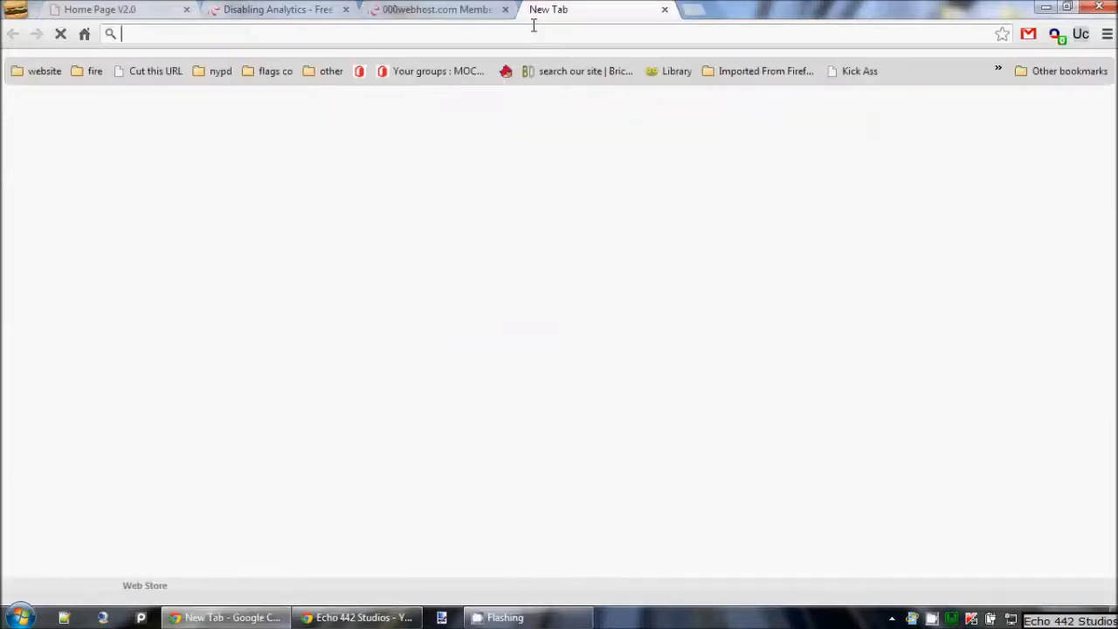
pyautogui.write('uc')
pyautogui.press('Return')
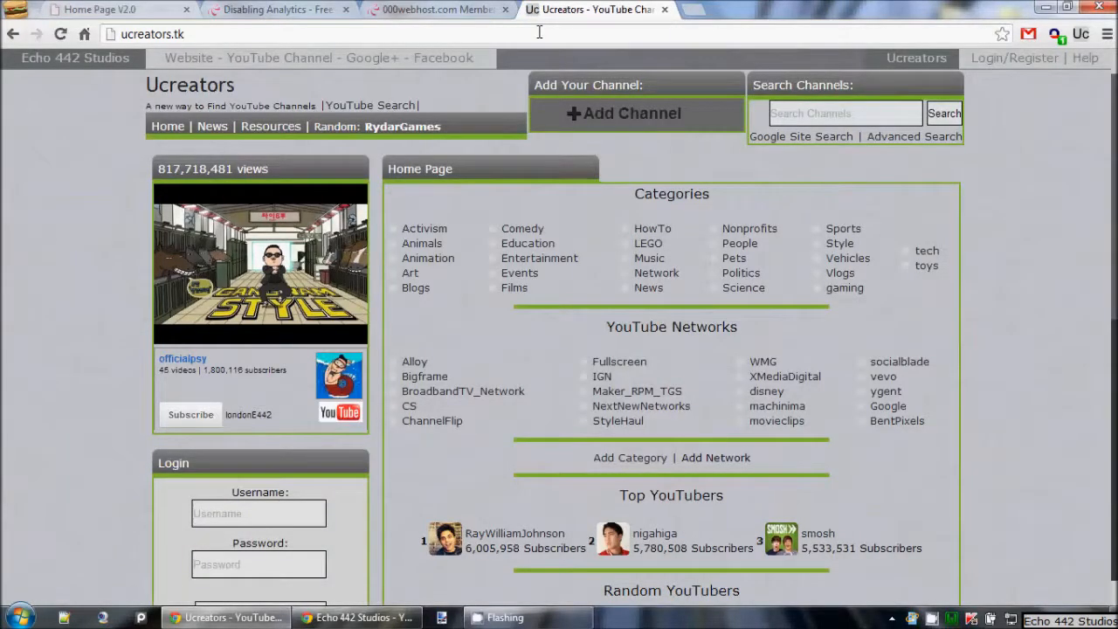
# Step: Open the home page's source code and examine the Hosting24 Analytics Code comment at its end
pyautogui.rightClick(92, 229)
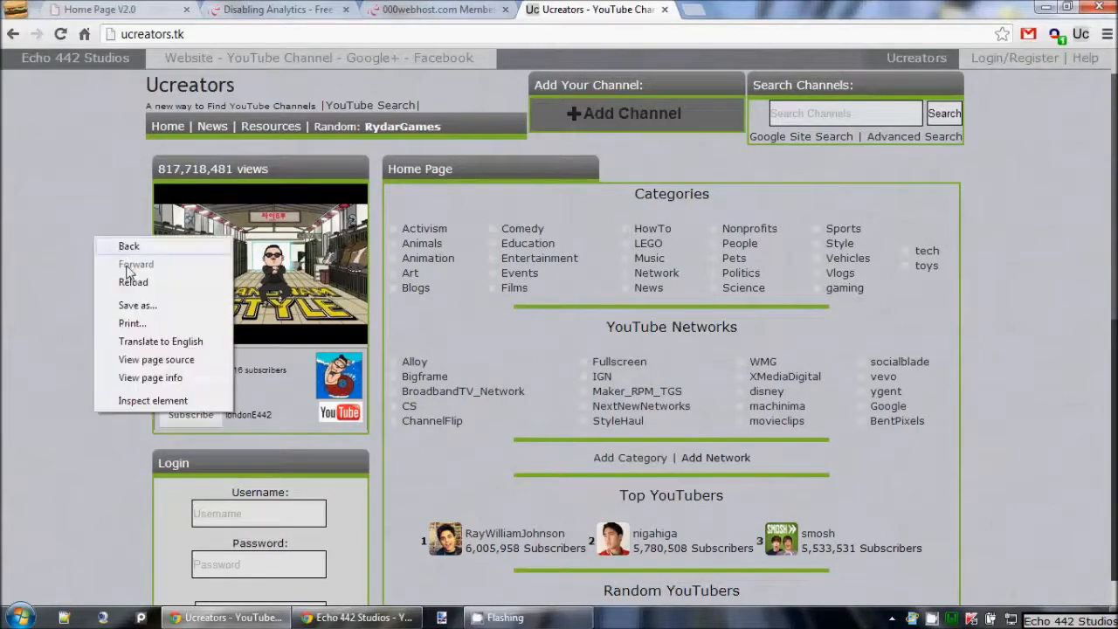
pyautogui.click(162, 365)
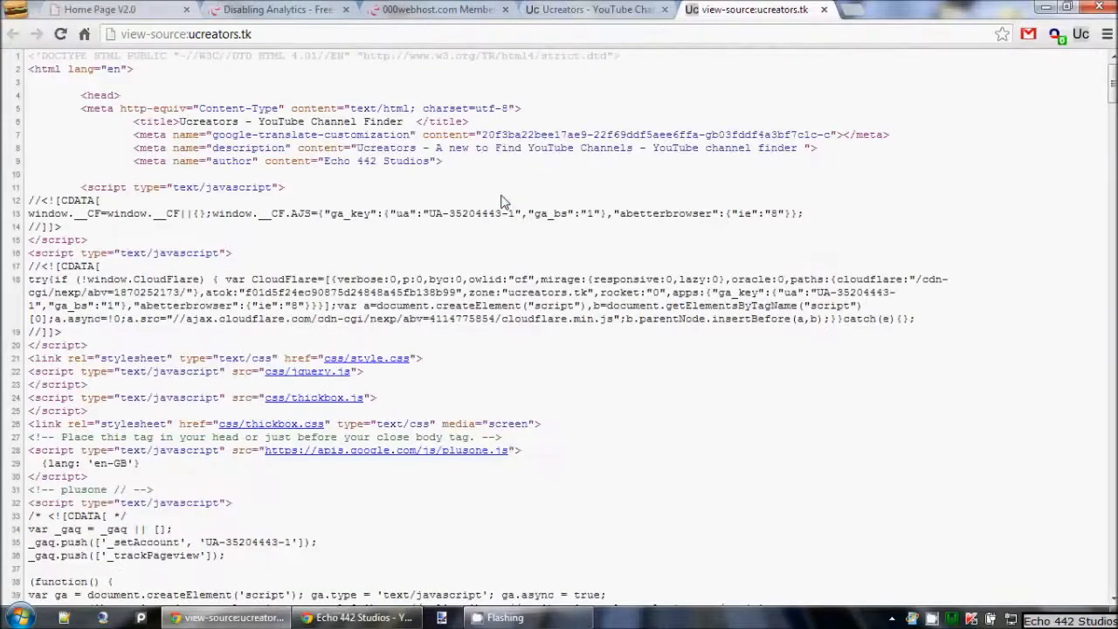
pyautogui.scroll(-20, 503, 203)
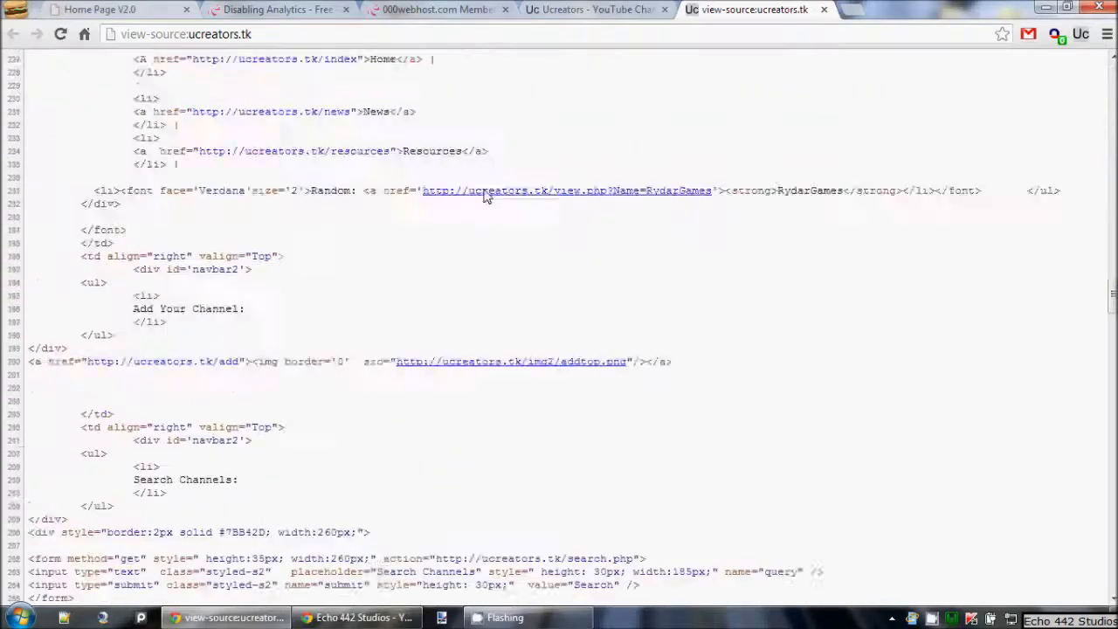
pyautogui.scroll(-20, 484, 194)
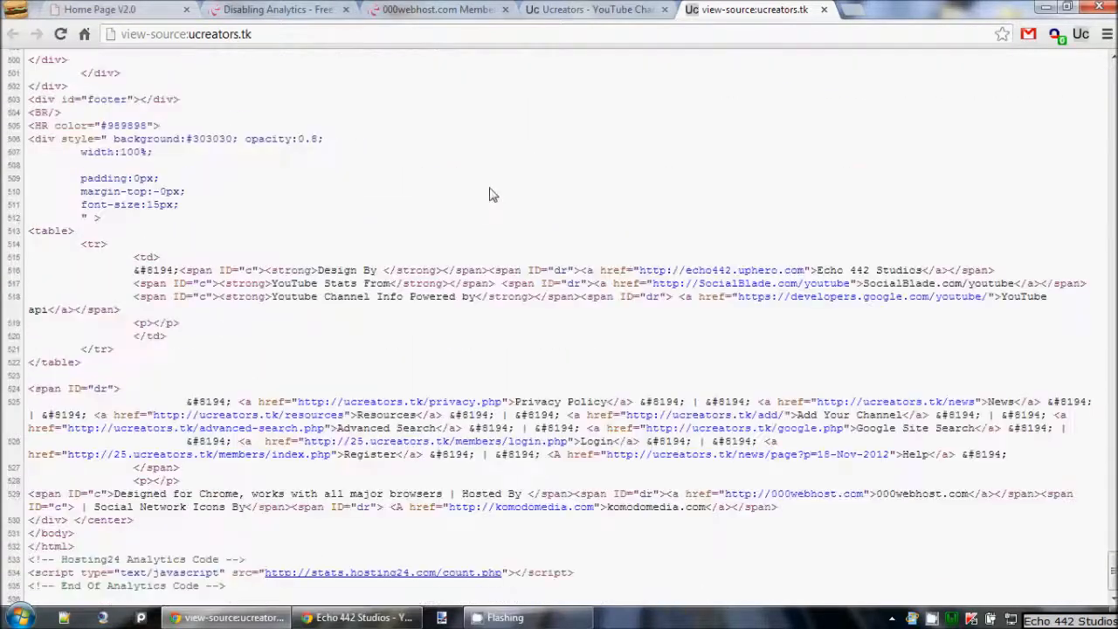
pyautogui.moveTo(41, 560); pyautogui.dragTo(257, 562)
pyautogui.click(262, 561)
# Step: Open the bookmarked 000webhost.com Members Area in a new tab
pyautogui.click(847, 11)
pyautogui.click(94, 70)
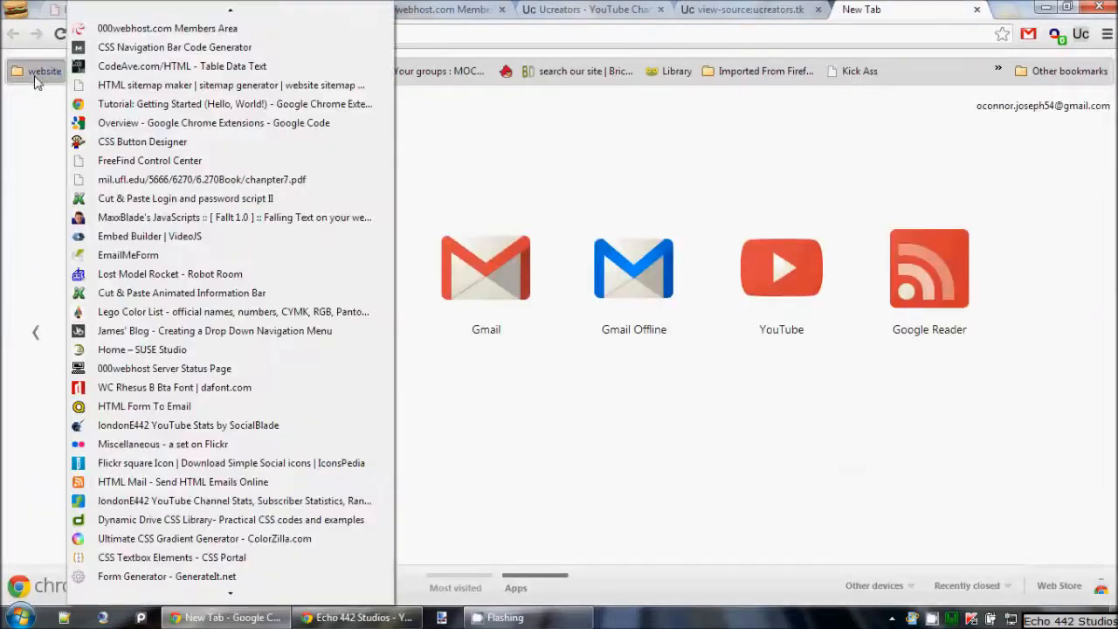
pyautogui.click(105, 25)
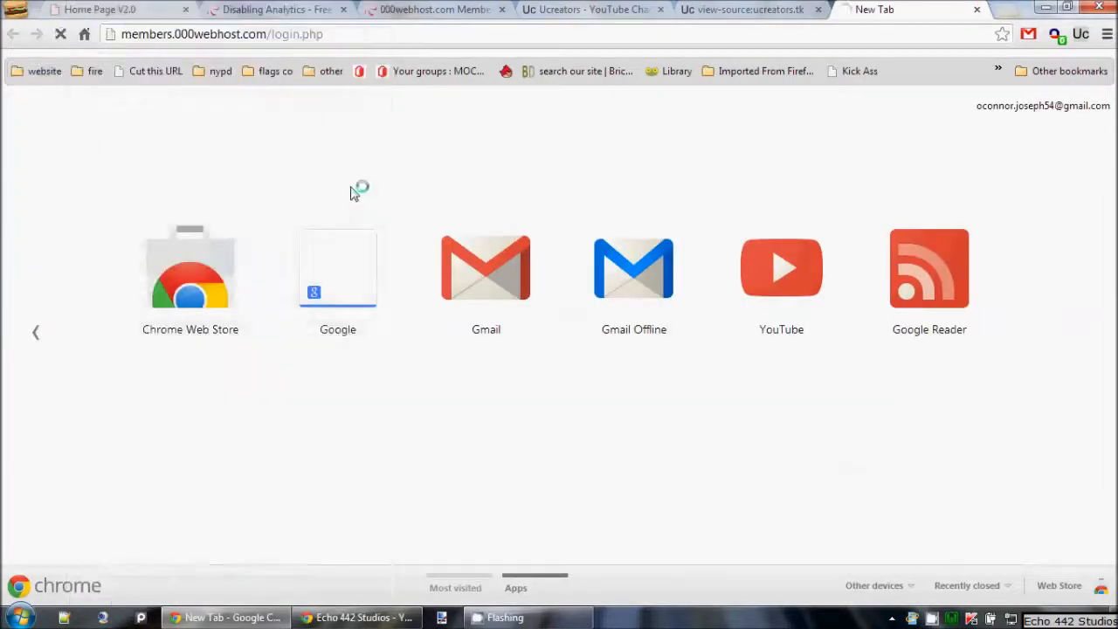
pyautogui.click(775, 8)
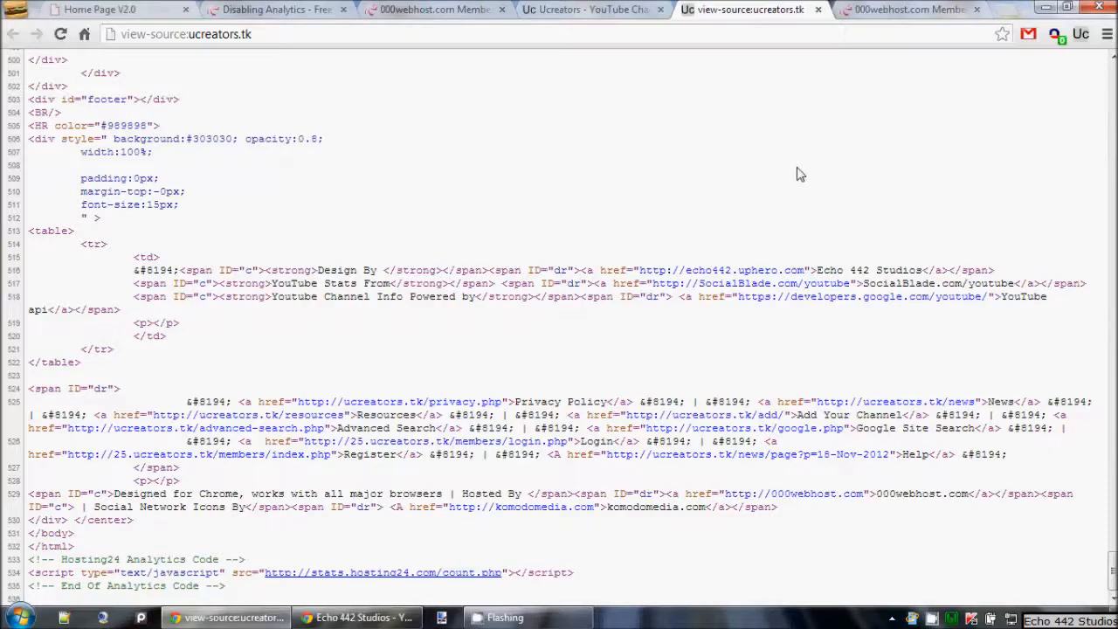
pyautogui.click(628, 12)
pyautogui.click(398, 9)
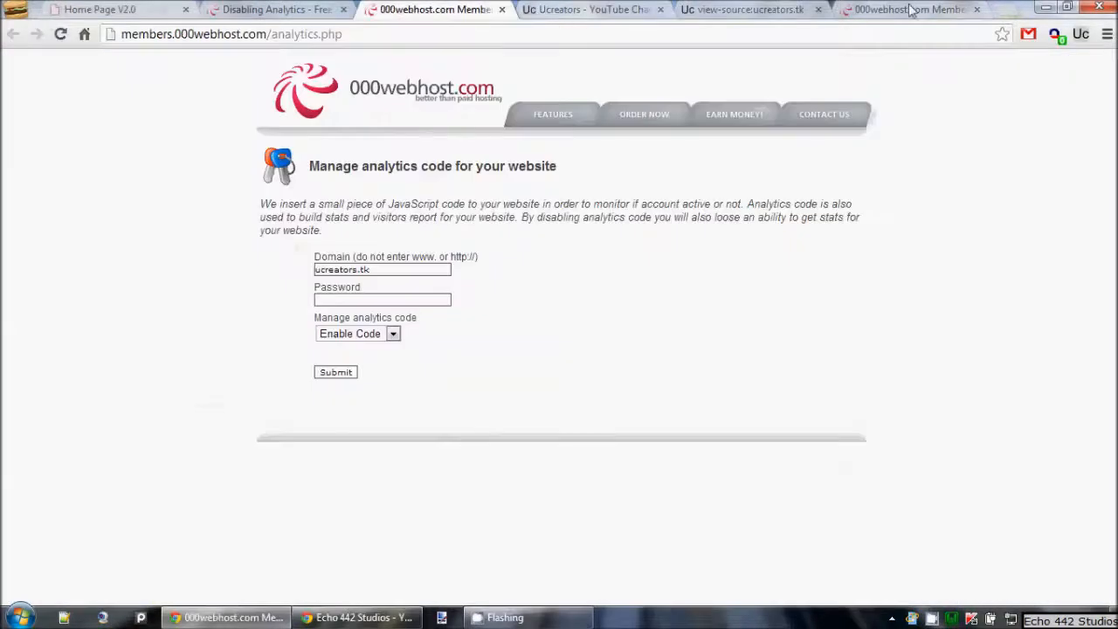
# Step: Open the Google search page in another new tab
pyautogui.click(1009, 16)
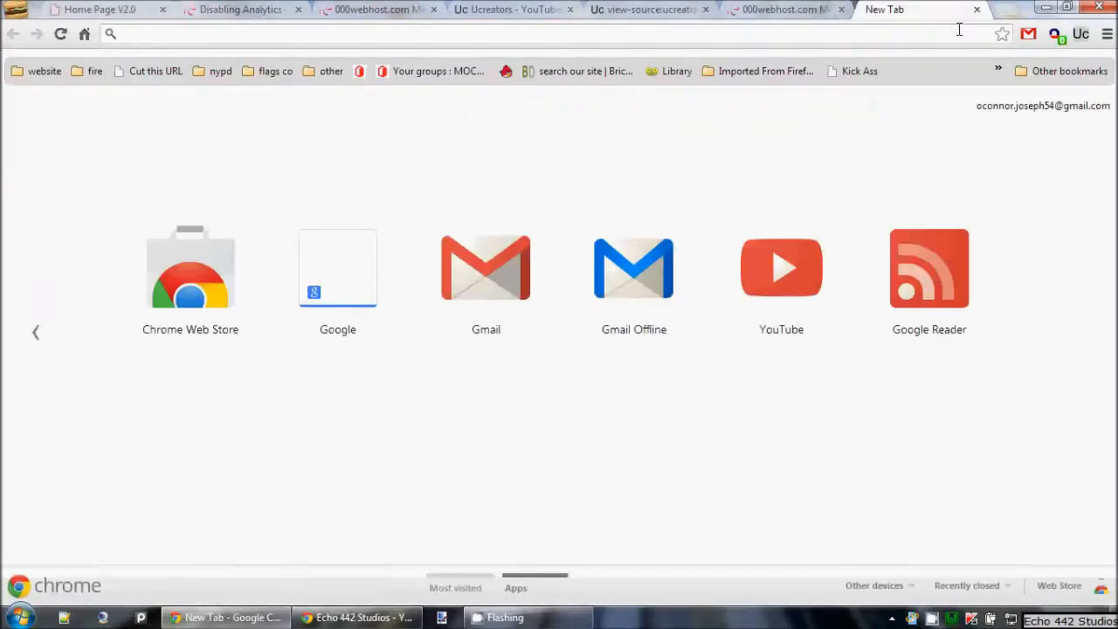
pyautogui.click(358, 258)
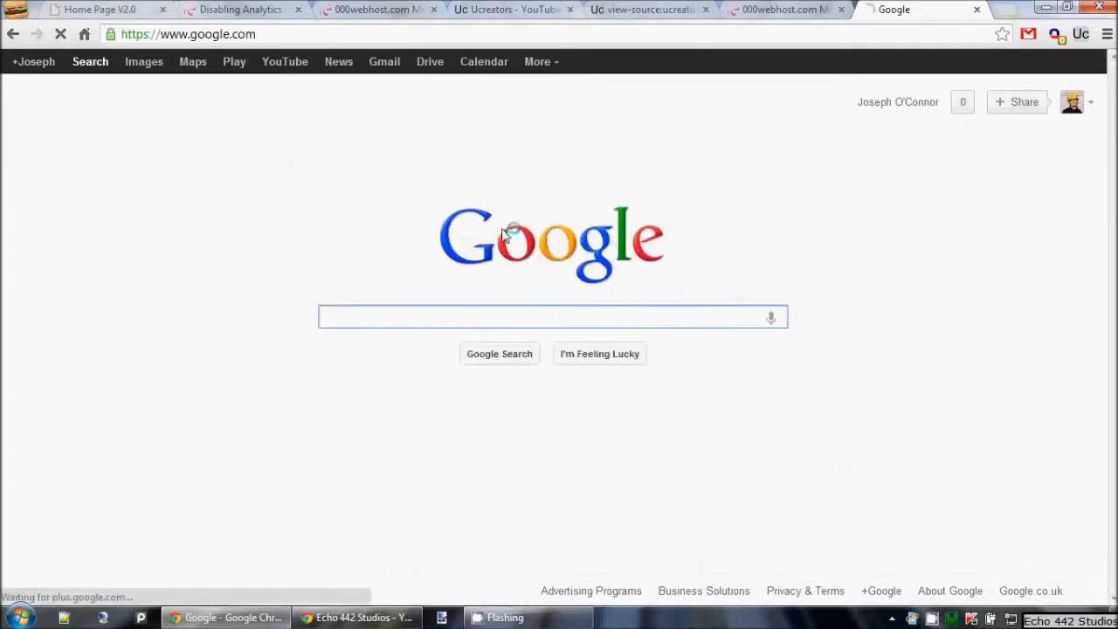
pyautogui.write('uc')
# Step: Copy the domain ucreators.tk from the analytics code form on the 000webhost page
pyautogui.click(400, 12)
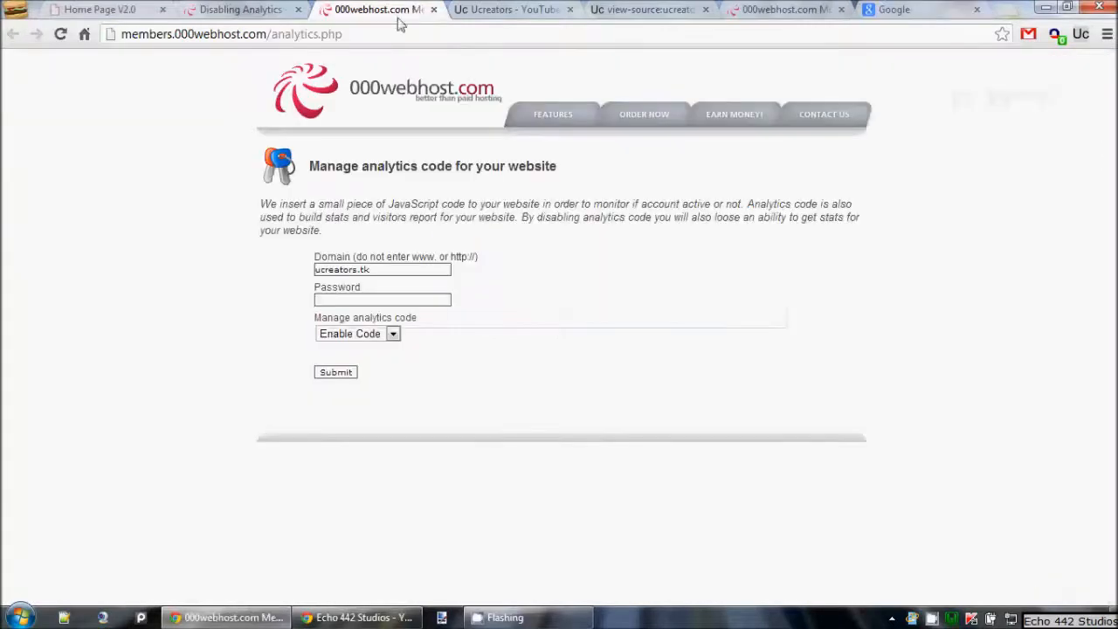
pyautogui.moveTo(385, 270); pyautogui.dragTo(291, 258)
pyautogui.rightClick(323, 262)
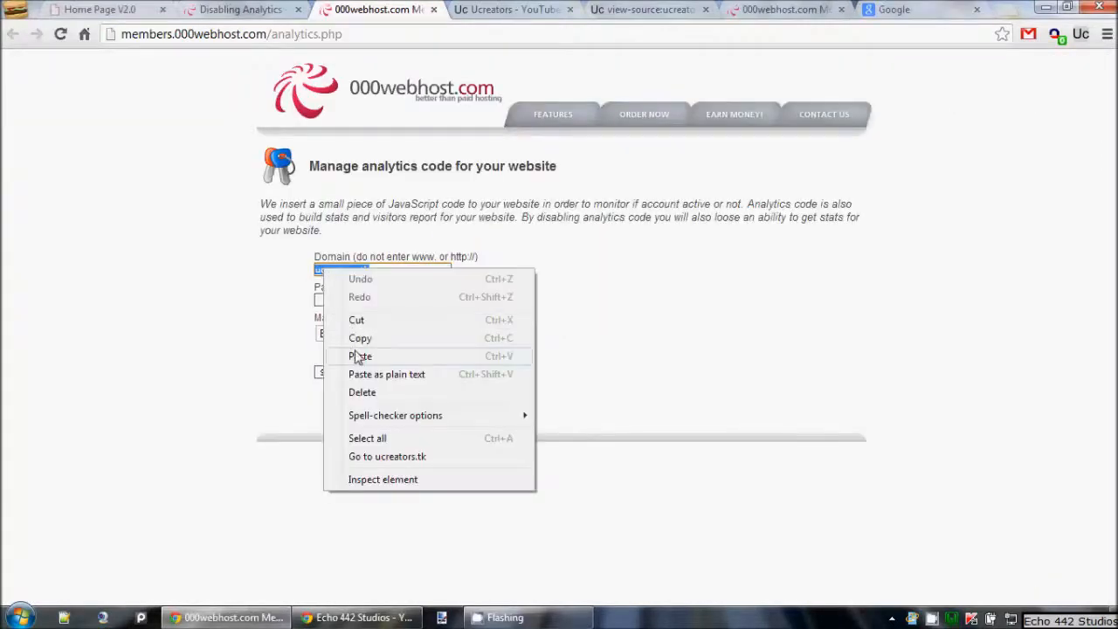
pyautogui.click(382, 329)
# Step: Search Google for ucreators.tk using the copied domain
pyautogui.click(893, 10)
pyautogui.moveTo(356, 320); pyautogui.dragTo(319, 317)
pyautogui.press('BackSpace')
pyautogui.hotkey('ctrl', 'v')
pyautogui.press('Return')
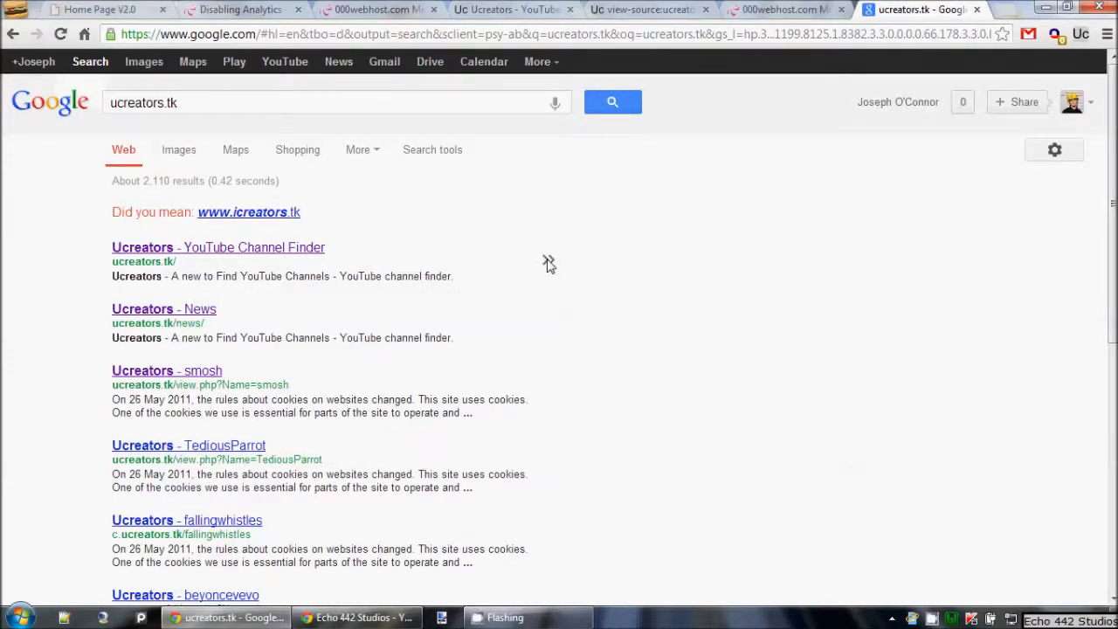
# Step: Open the Ucreators - News search result in a separate tab, view the page and close it
pyautogui.moveTo(549, 264)
pyautogui.moveTo(549, 330)
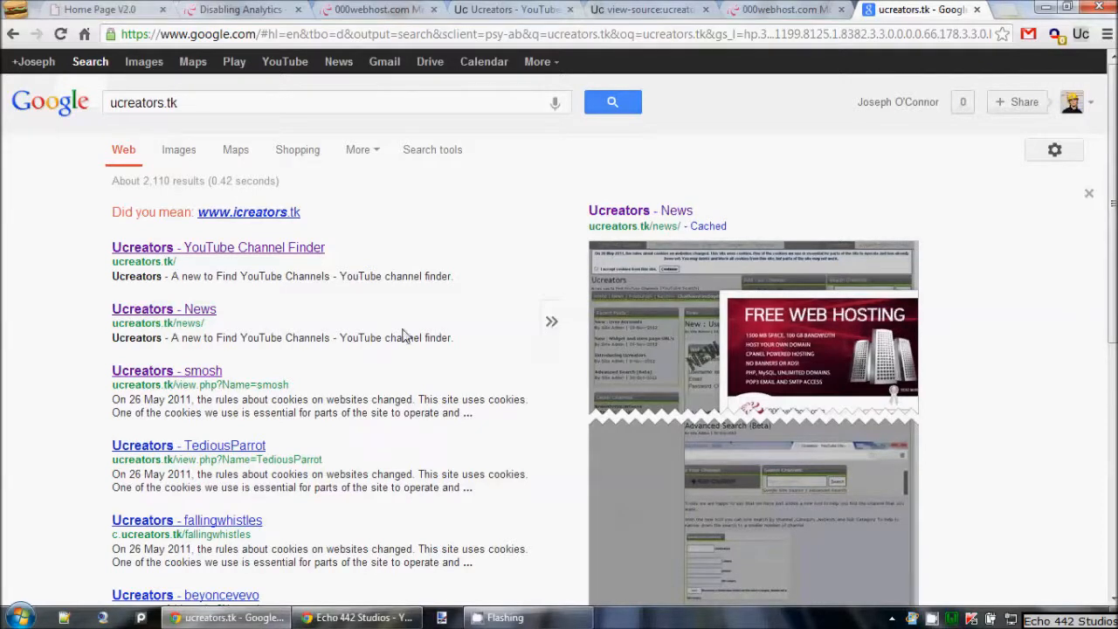
pyautogui.rightClick(176, 317)
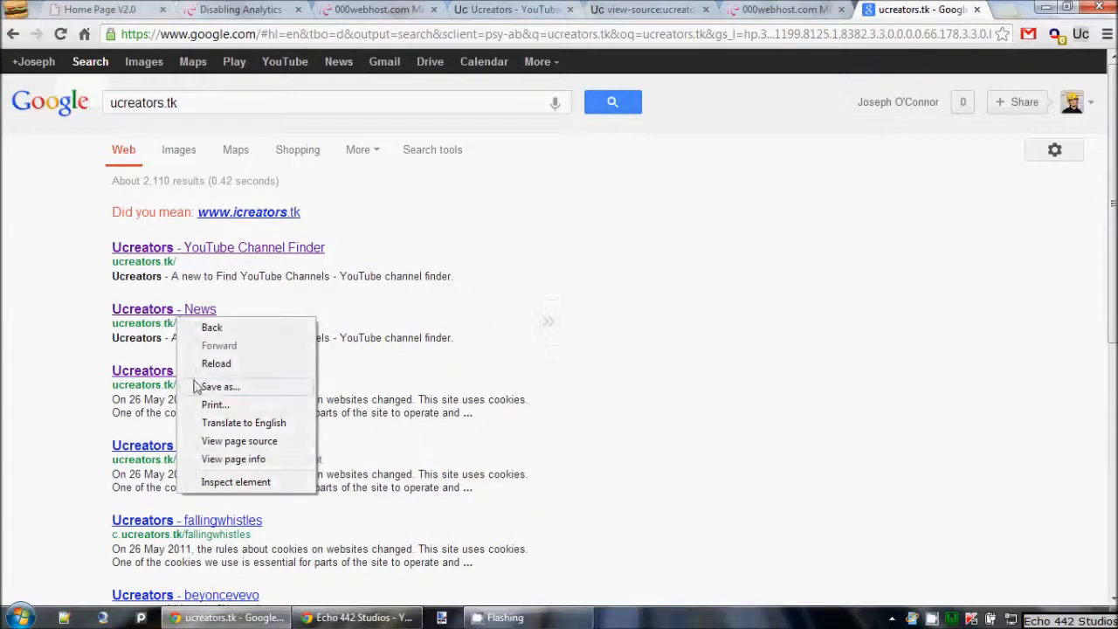
pyautogui.click(52, 330)
pyautogui.rightClick(165, 307)
pyautogui.click(219, 318)
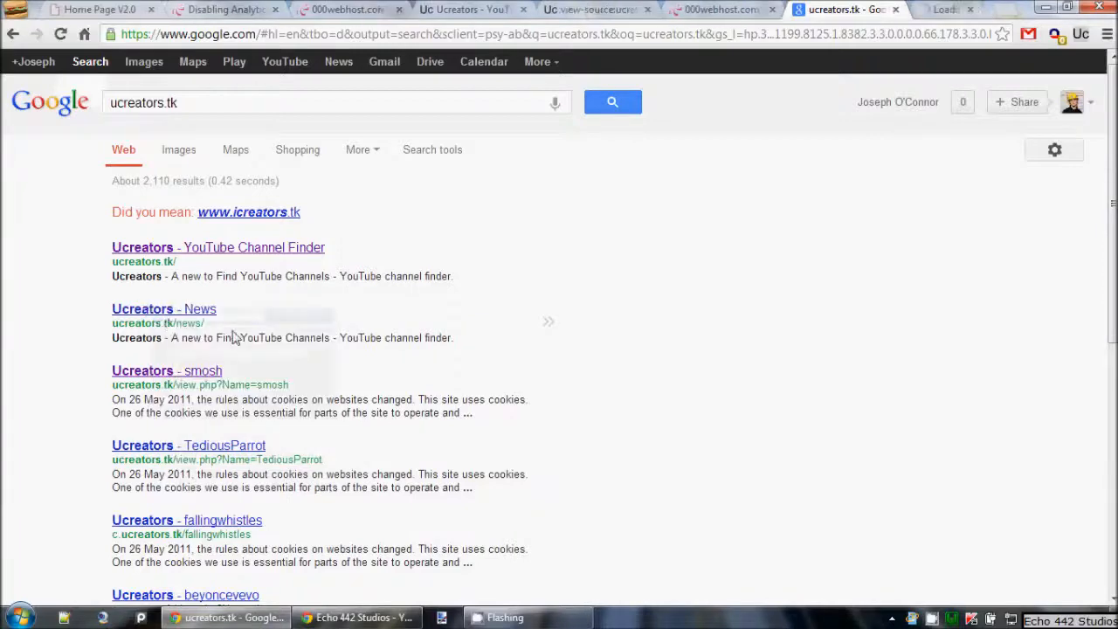
pyautogui.click(940, 9)
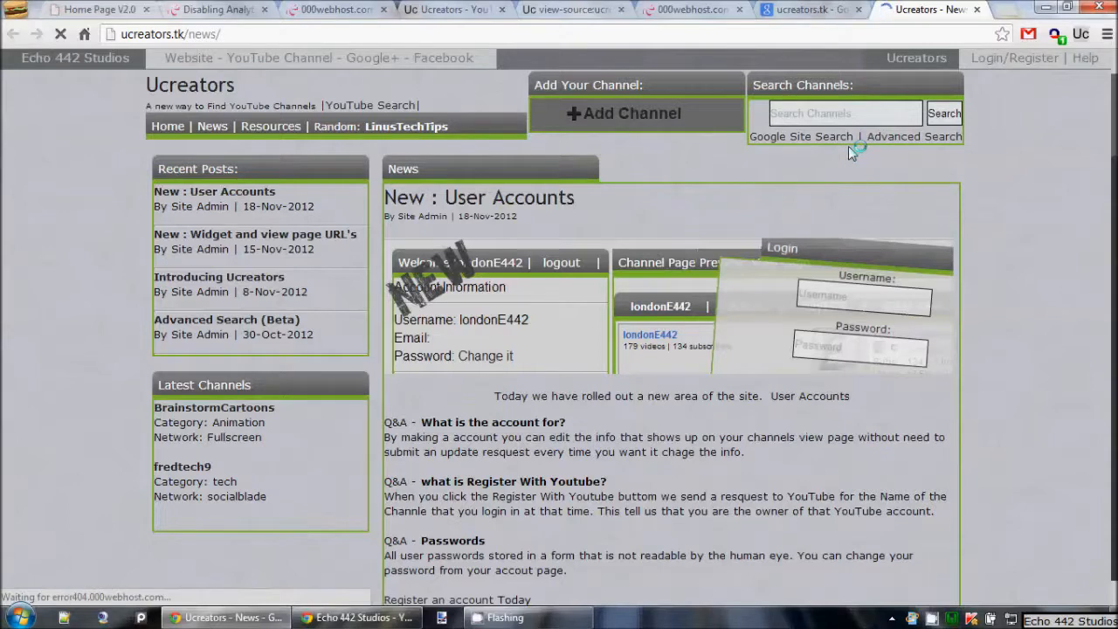
pyautogui.middleClick(914, 10)
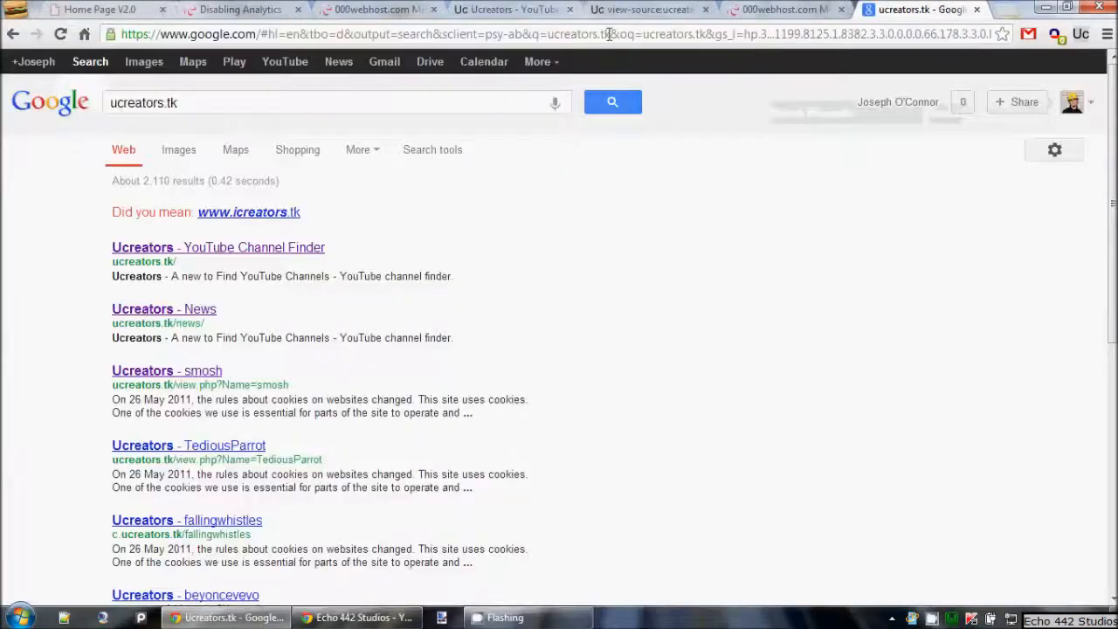
# Step: Return to the 000webhost analytics form and view the available Manage analytics code options
pyautogui.click(396, 12)
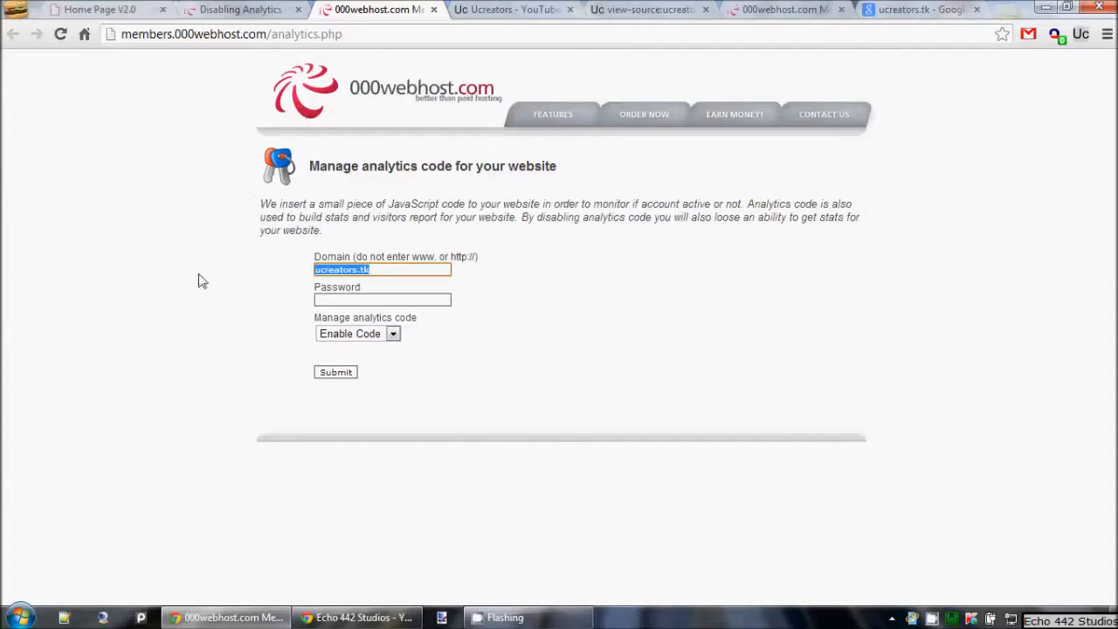
pyautogui.click(382, 337)
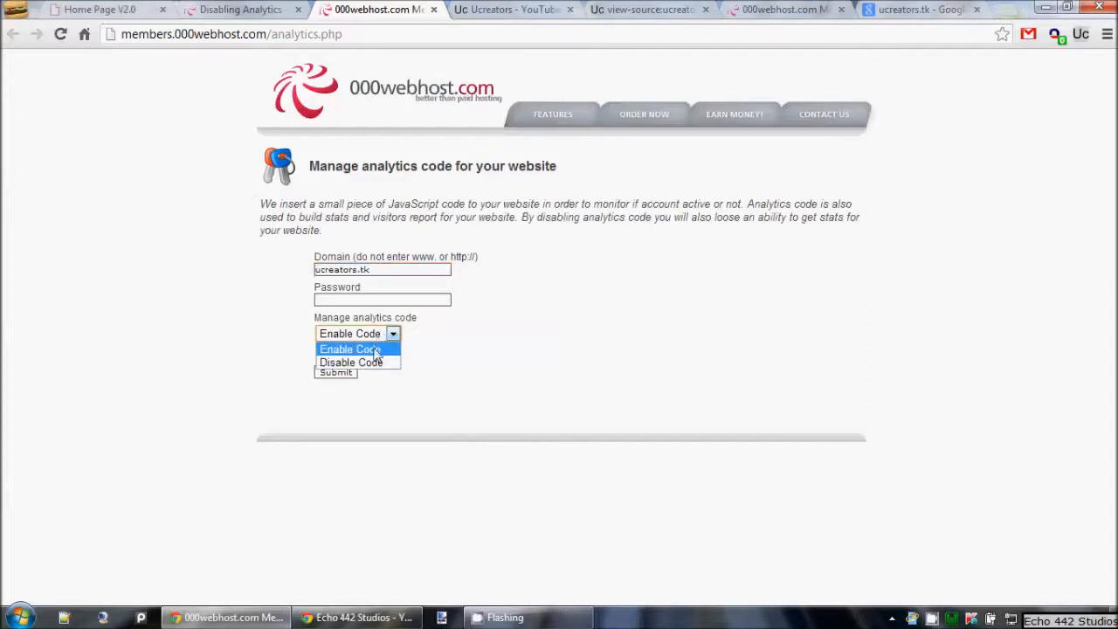
pyautogui.click(361, 336)
pyautogui.click(362, 335)
pyautogui.click(361, 335)
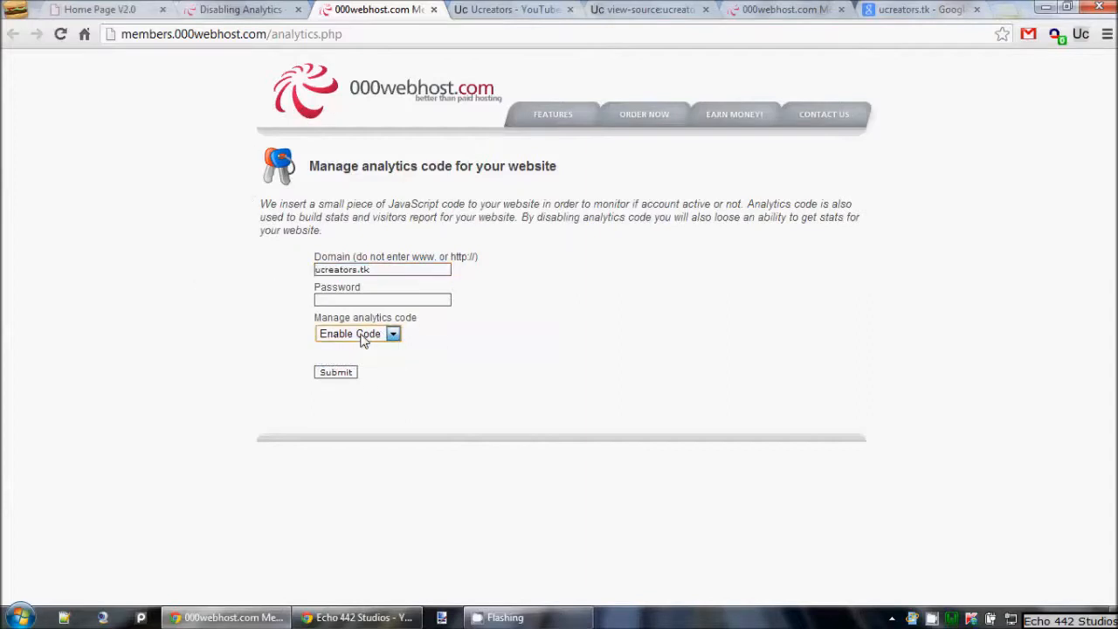
# Step: Enter the account password for ucreators.tk in the analytics form's password field
pyautogui.click(353, 301)
pyautogui.write('******')
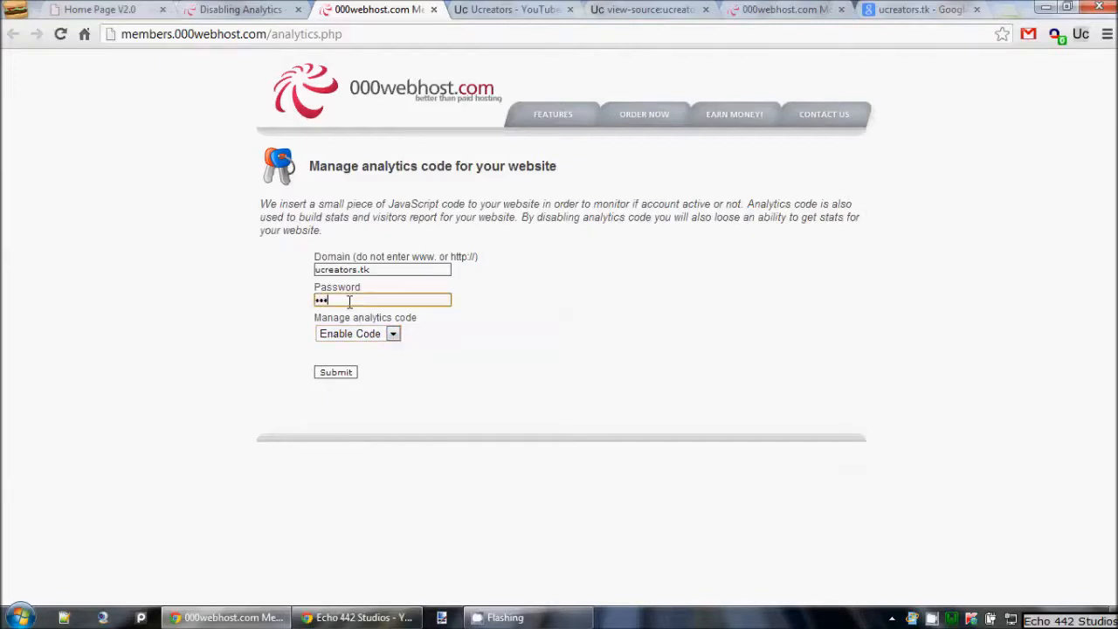
pyautogui.write('****')
pyautogui.press('BackSpace')
pyautogui.press('BackSpace')
pyautogui.press('BackSpace')
pyautogui.press('BackSpace')
pyautogui.press('BackSpace')
pyautogui.press('BackSpace')
pyautogui.press('BackSpace')
pyautogui.press('BackSpace')
pyautogui.press('BackSpace')
pyautogui.press('BackSpace')
pyautogui.write('********')
pyautogui.click(441, 333)
# Step: Set Manage analytics code to Disable Code and submit the form
pyautogui.click(370, 333)
pyautogui.click(368, 362)
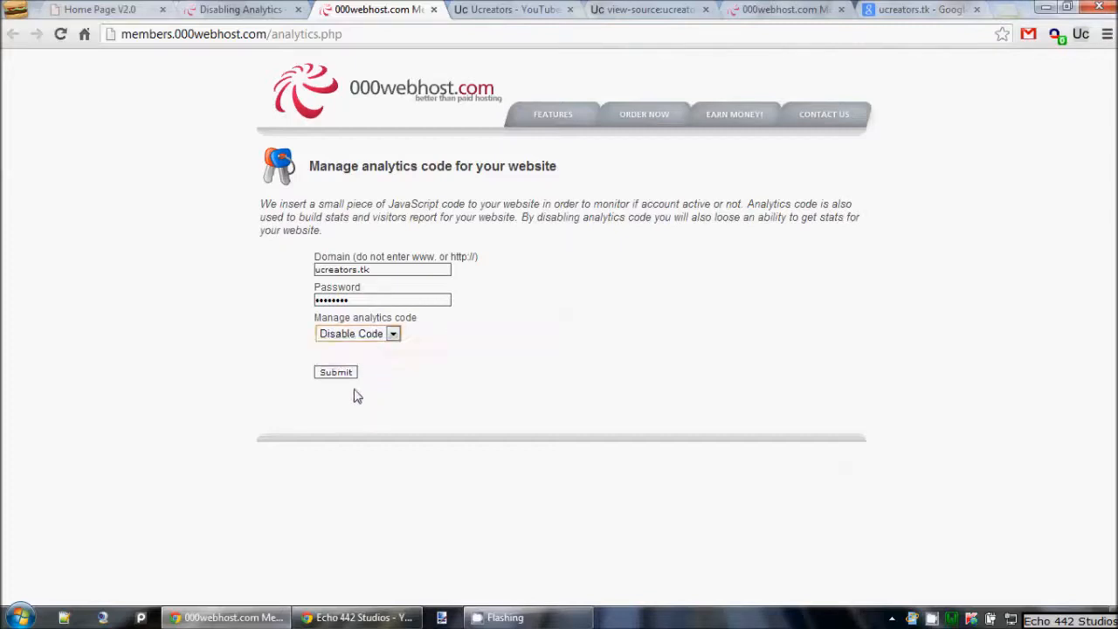
pyautogui.click(327, 378)
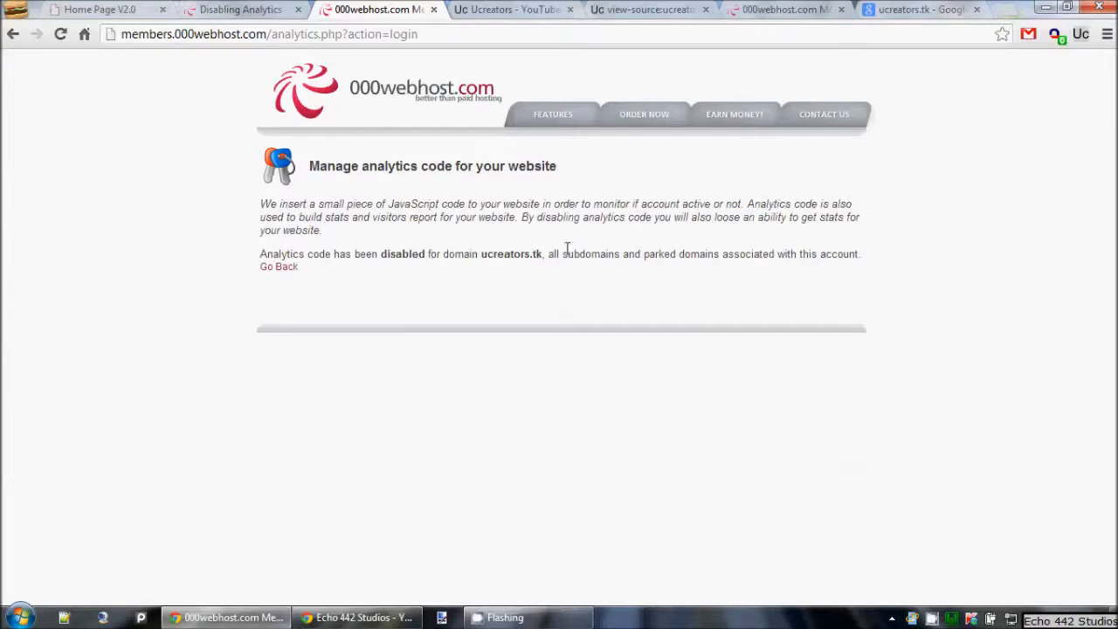
pyautogui.moveTo(580, 253); pyautogui.dragTo(749, 255)
pyautogui.click(769, 257)
# Step: Reload the ucreators.tk home page and its source code, check the end for the Hosting24 analytics code, and close the source
pyautogui.click(540, 7)
pyautogui.click(642, 8)
pyautogui.click(463, 8)
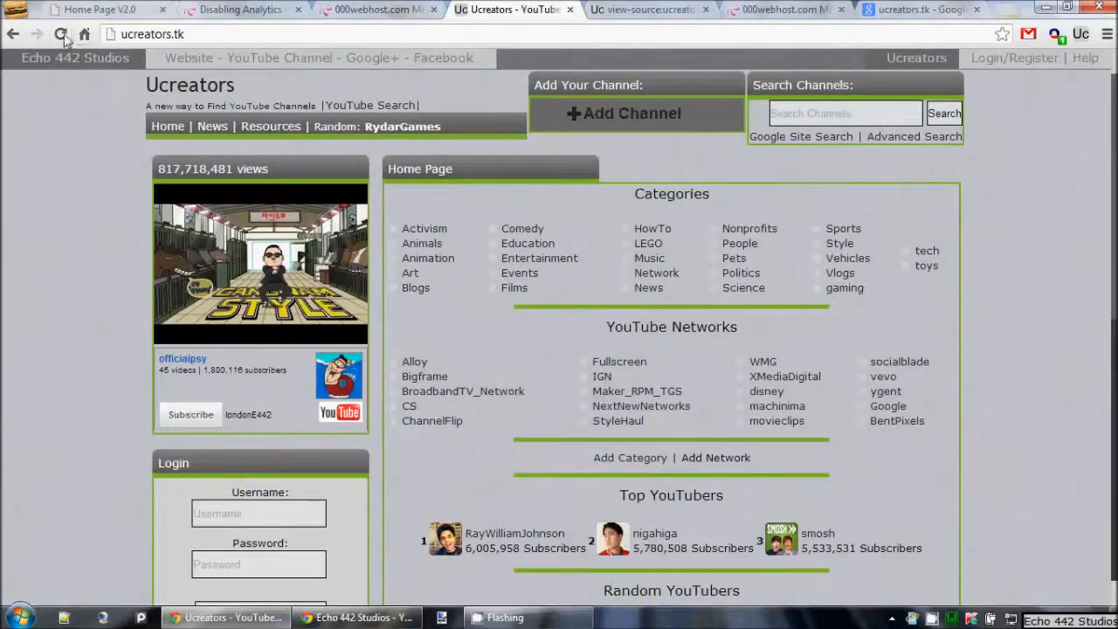
pyautogui.click(61, 34)
pyautogui.click(614, 8)
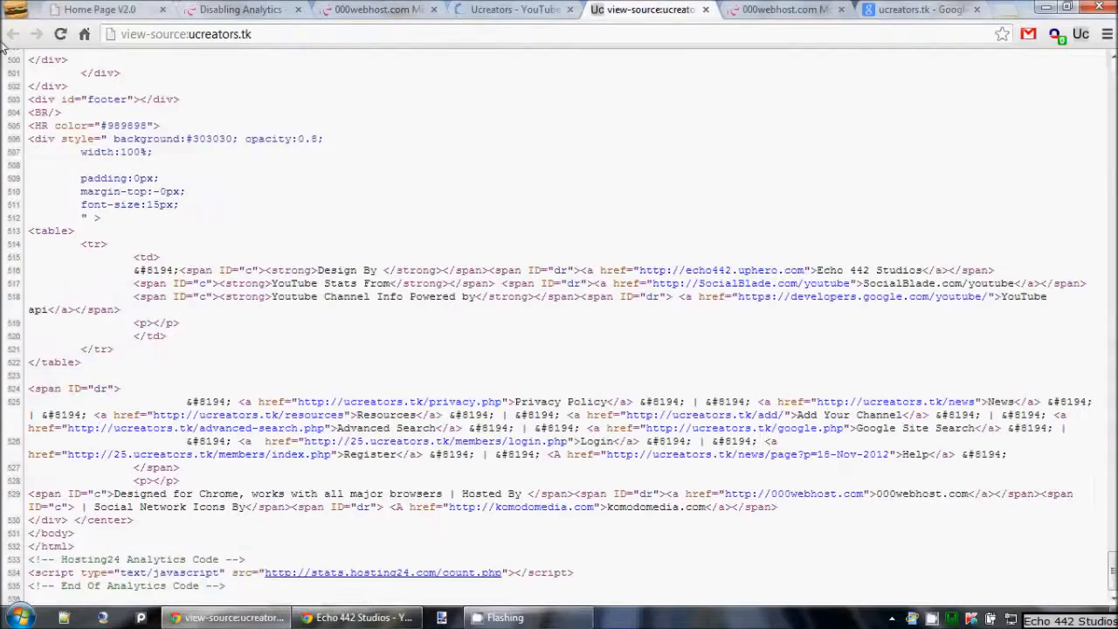
pyautogui.click(61, 34)
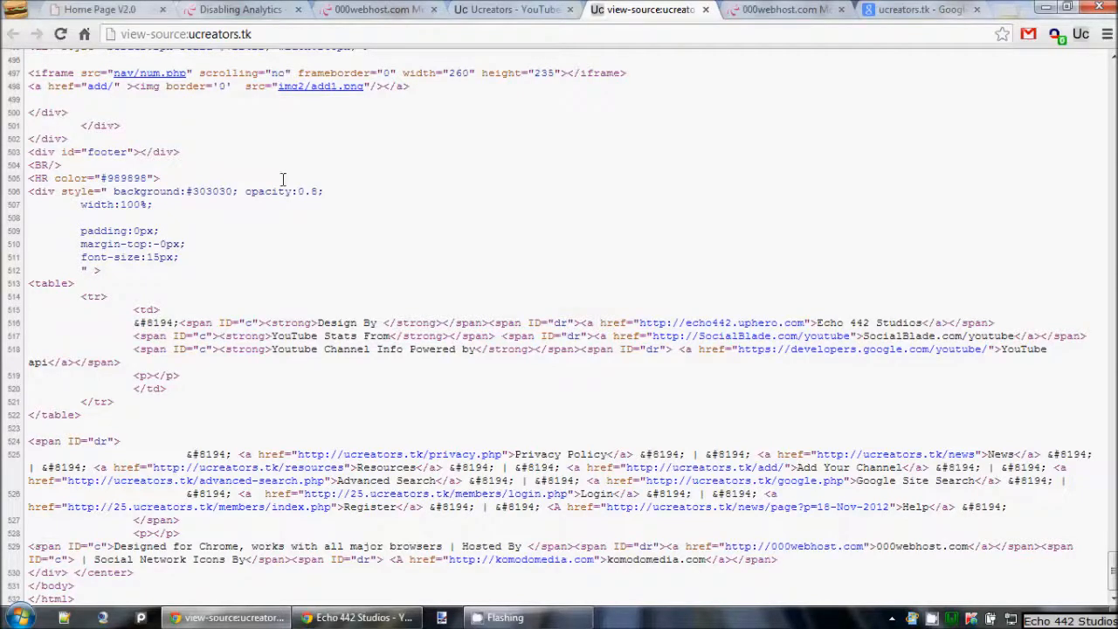
pyautogui.middleClick(601, 7)
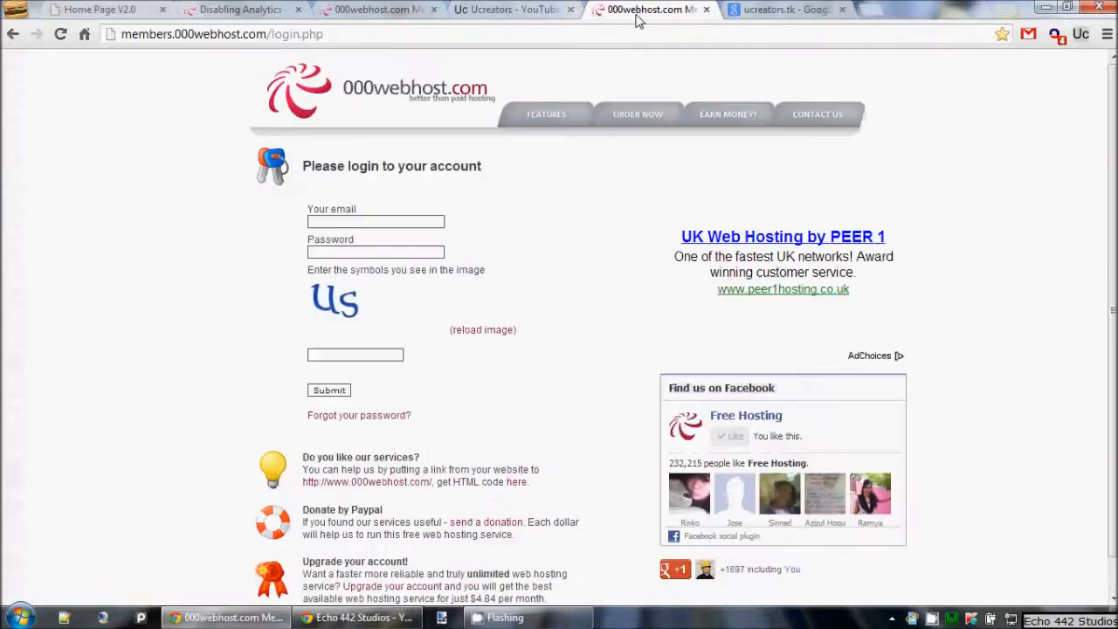
# Step: View the Google results preview of the Ucreators - News page and close the search results
pyautogui.click(782, 9)
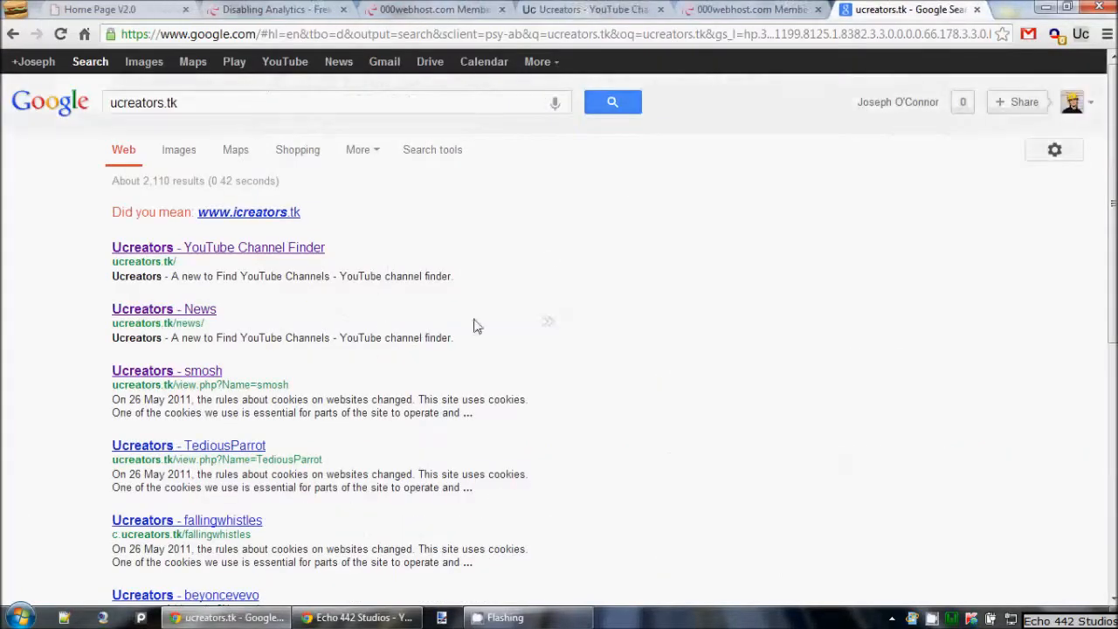
pyautogui.moveTo(552, 325)
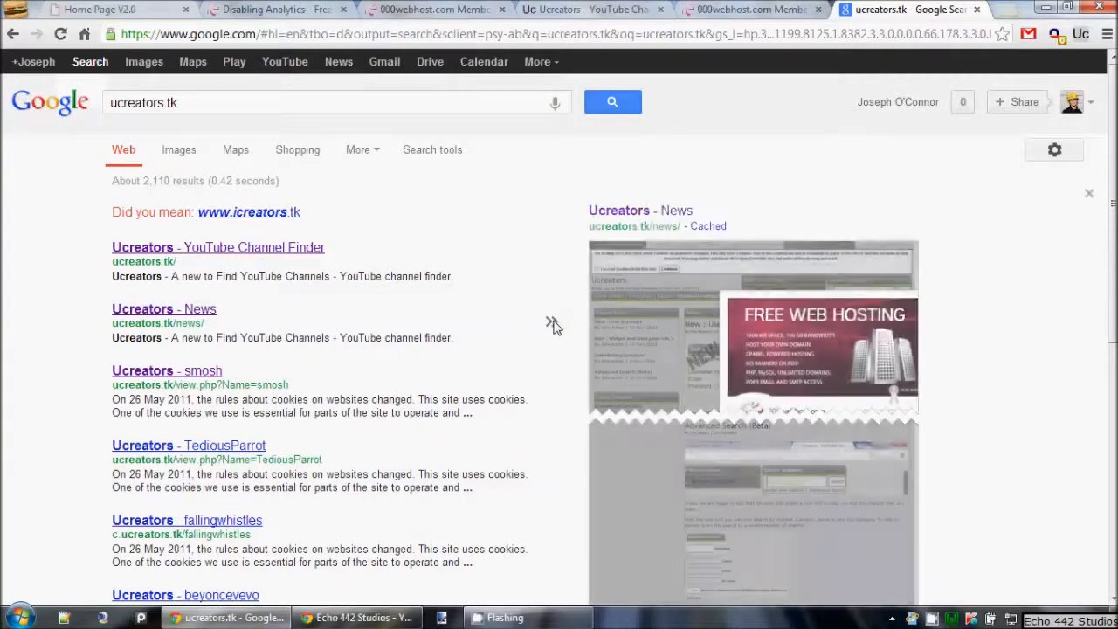
pyautogui.middleClick(887, 7)
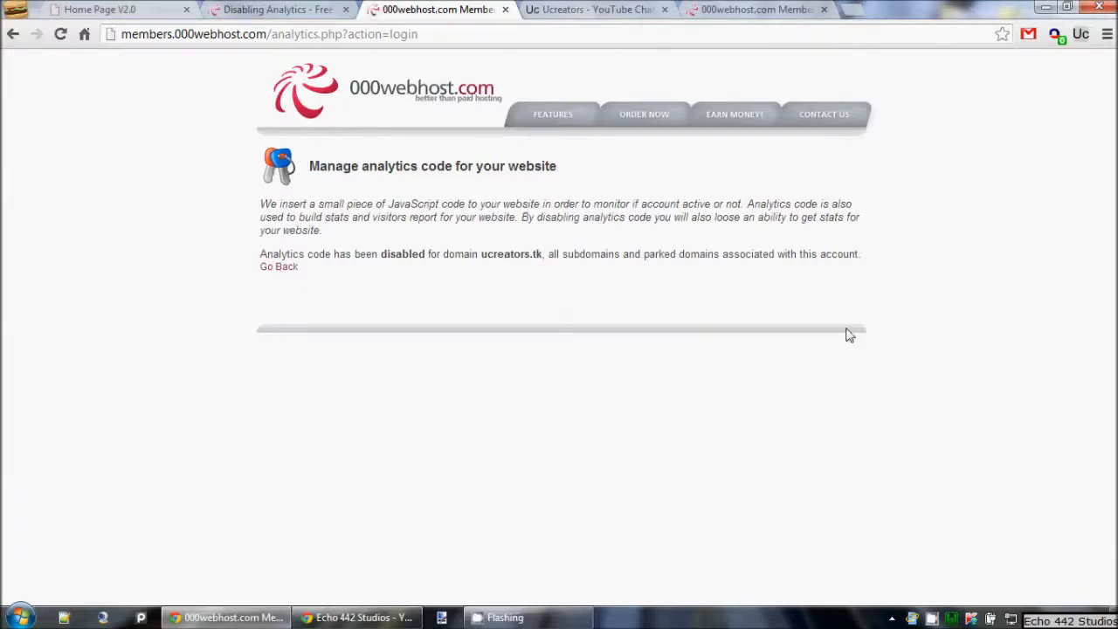
pyautogui.rightClick(932, 620)
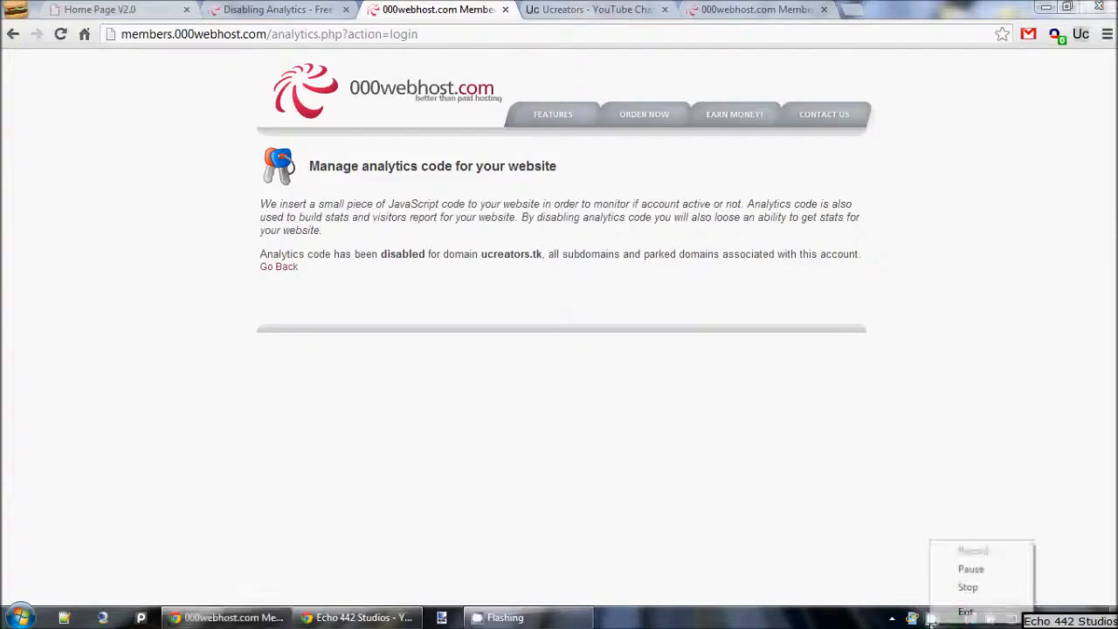